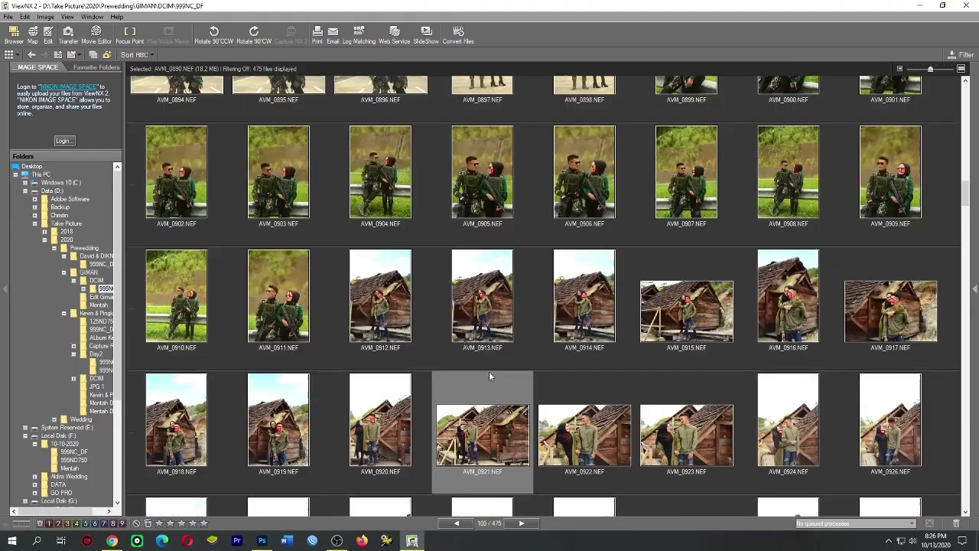
Step: Apply the 01 ARMY preset to AVM_0913 and open it in Photoshop
{"action": "right_click", "coordinate": [490, 329]}
{"action": "left_click", "coordinate": [647, 243]}
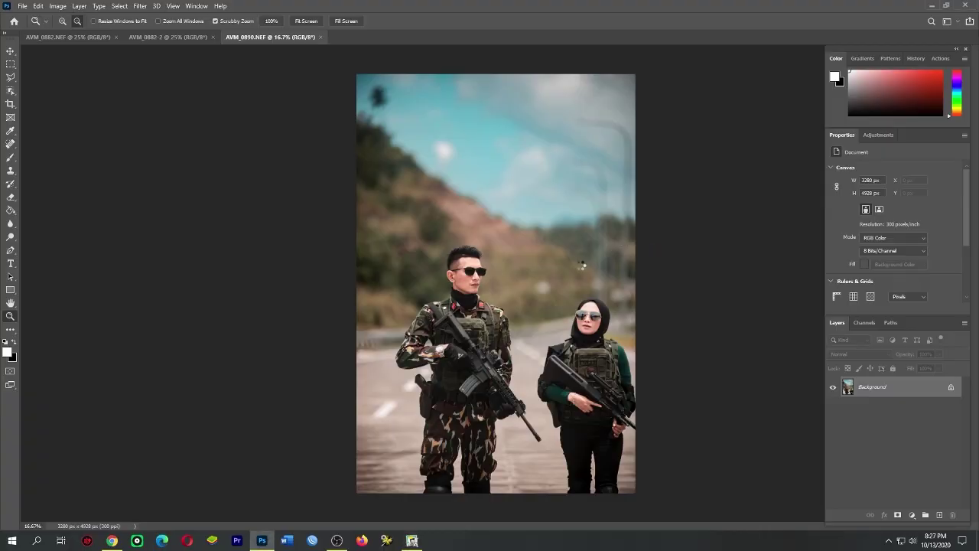
{"action": "left_click", "coordinate": [853, 245]}
{"action": "left_click", "coordinate": [738, 346]}
Step: Apply the 01 ARMY preset to AVM_0946 and open it in Photoshop
{"action": "scroll", "coordinate": [550, 331], "scroll_direction": "down", "scroll_amount": 3}
{"action": "scroll", "coordinate": [550, 331], "scroll_direction": "down", "scroll_amount": 3}
{"action": "scroll", "coordinate": [534, 338], "scroll_direction": "down", "scroll_amount": 1}
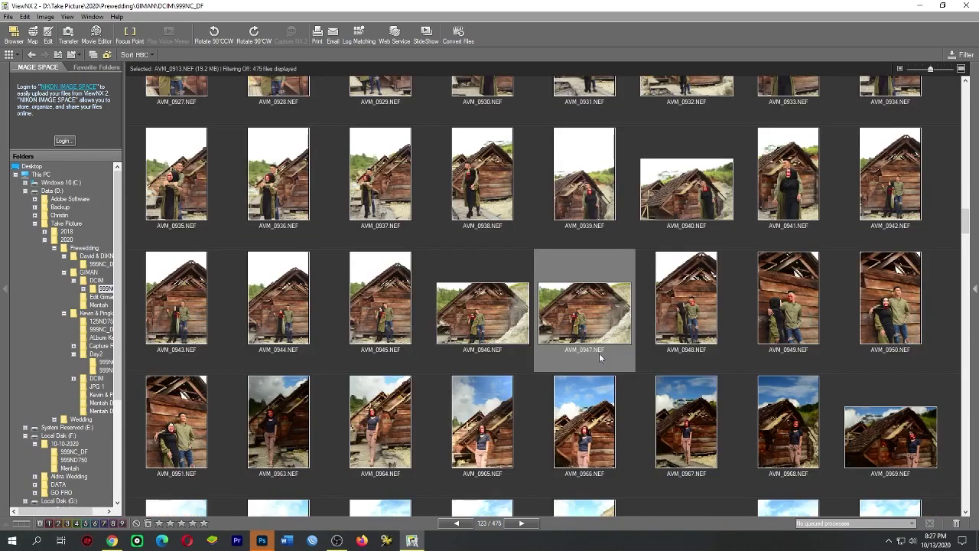
{"action": "scroll", "coordinate": [599, 353], "scroll_direction": "down", "scroll_amount": 2}
{"action": "scroll", "coordinate": [508, 366], "scroll_direction": "up", "scroll_amount": 2}
{"action": "right_click", "coordinate": [496, 314]}
{"action": "left_click", "coordinate": [642, 243]}
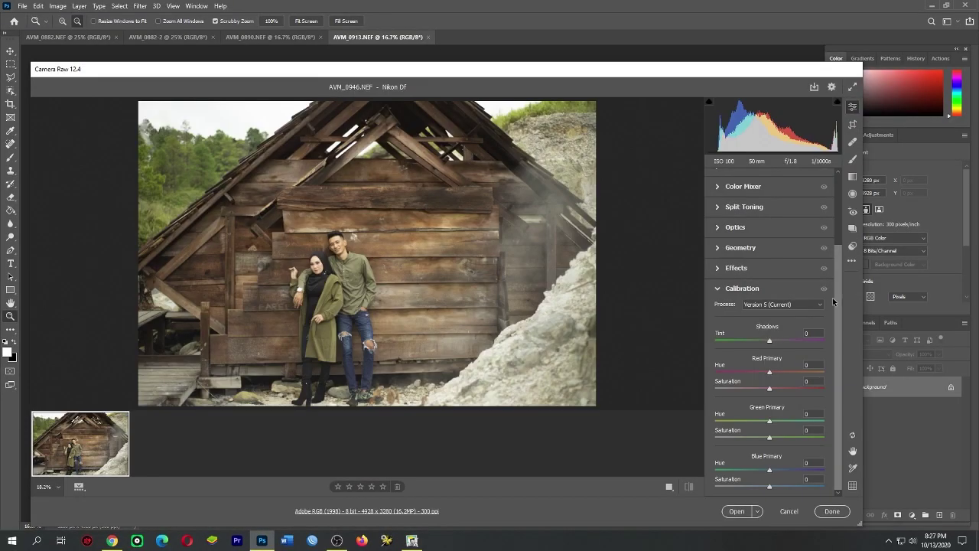
{"action": "left_click", "coordinate": [853, 245]}
{"action": "left_click", "coordinate": [737, 347]}
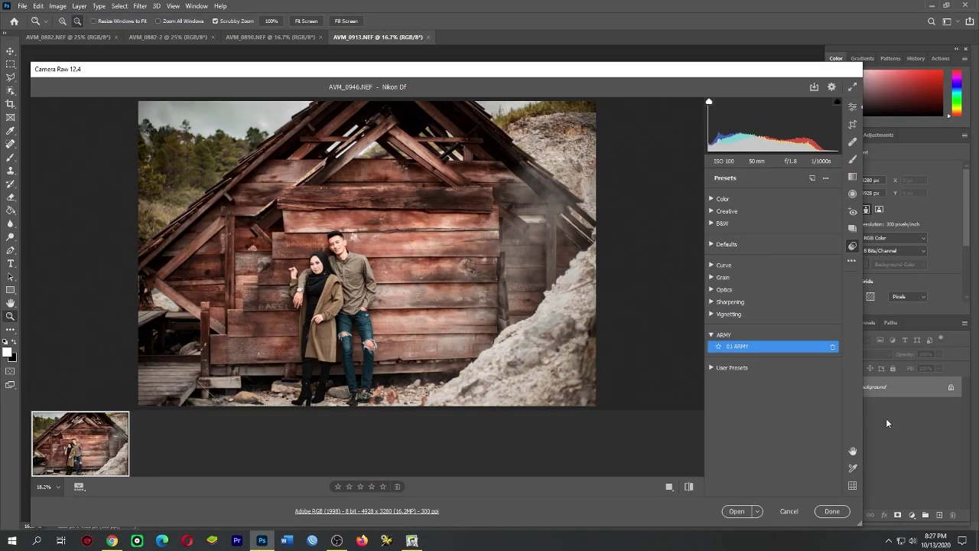
{"action": "left_click", "coordinate": [737, 511]}
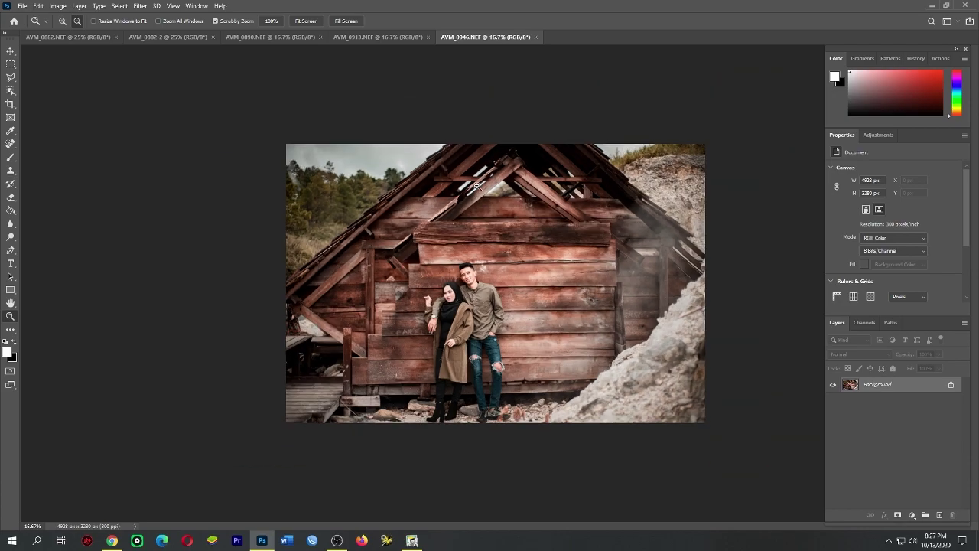
Step: Give AVM_0878 the 01 ARMY preset and open it, then load AVM_0882 in Camera Raw
{"action": "left_click", "coordinate": [411, 540]}
{"action": "scroll", "coordinate": [358, 305], "scroll_direction": "up", "scroll_amount": 10}
{"action": "scroll", "coordinate": [357, 305], "scroll_direction": "up", "scroll_amount": 3}
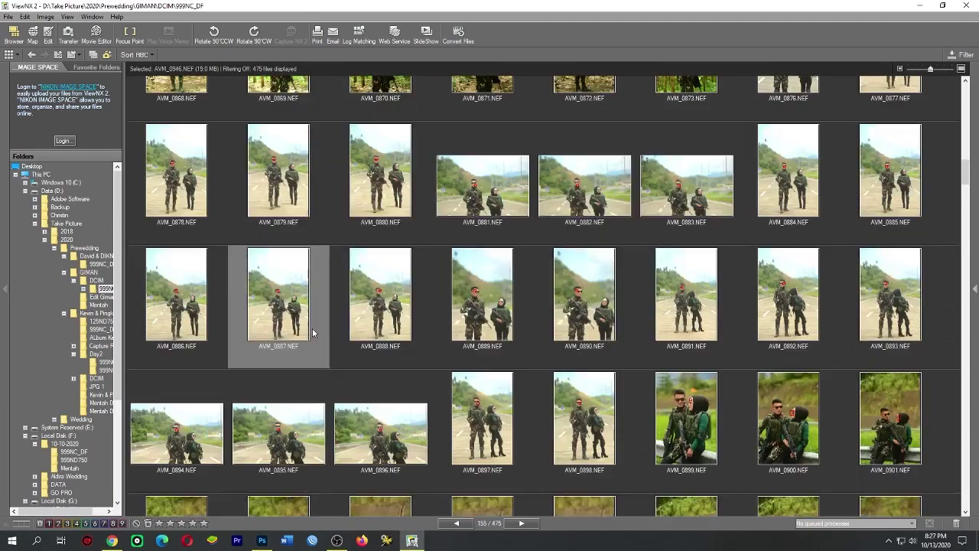
{"action": "scroll", "coordinate": [312, 328], "scroll_direction": "down", "scroll_amount": 1}
{"action": "right_click", "coordinate": [191, 213]}
{"action": "left_click", "coordinate": [329, 221]}
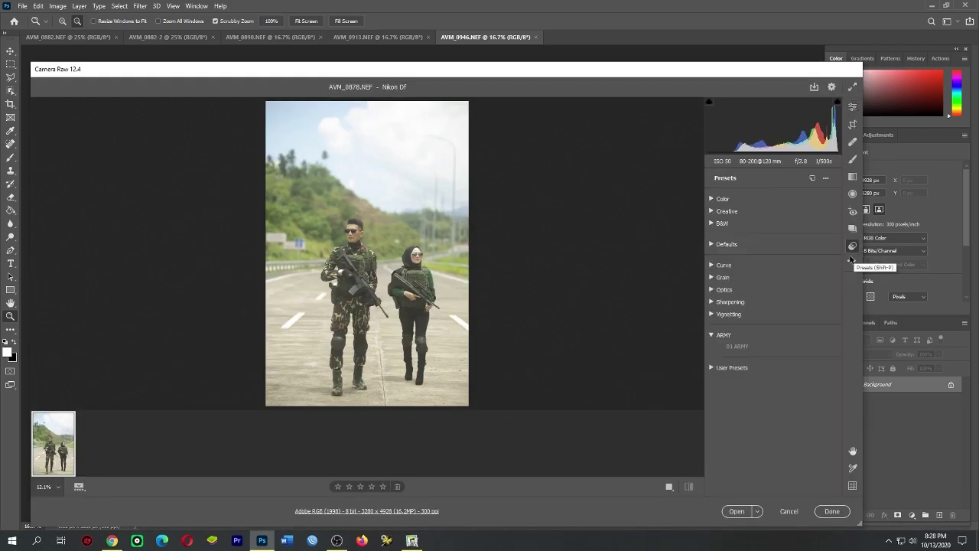
{"action": "left_click", "coordinate": [738, 346]}
{"action": "left_click", "coordinate": [832, 511]}
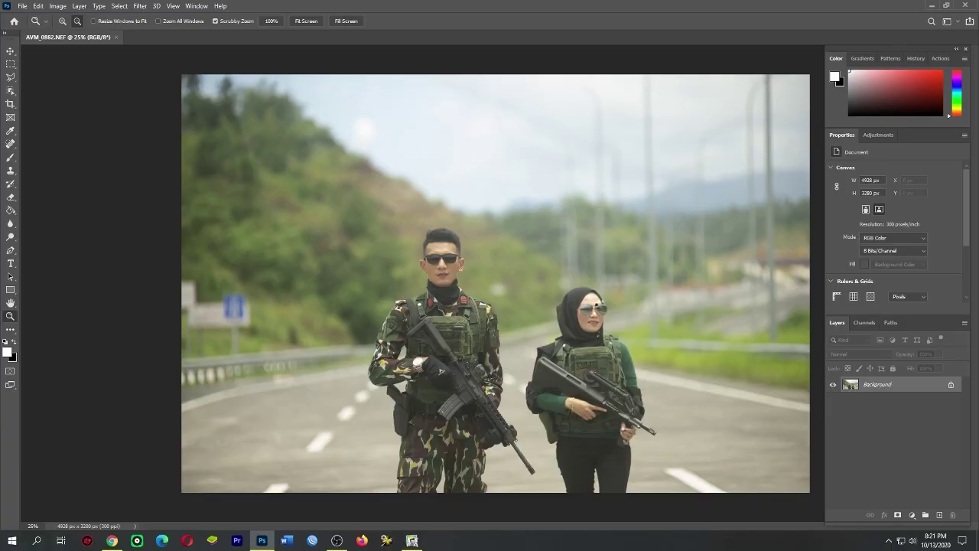
{"action": "key", "text": "ctrl+shift+a"}
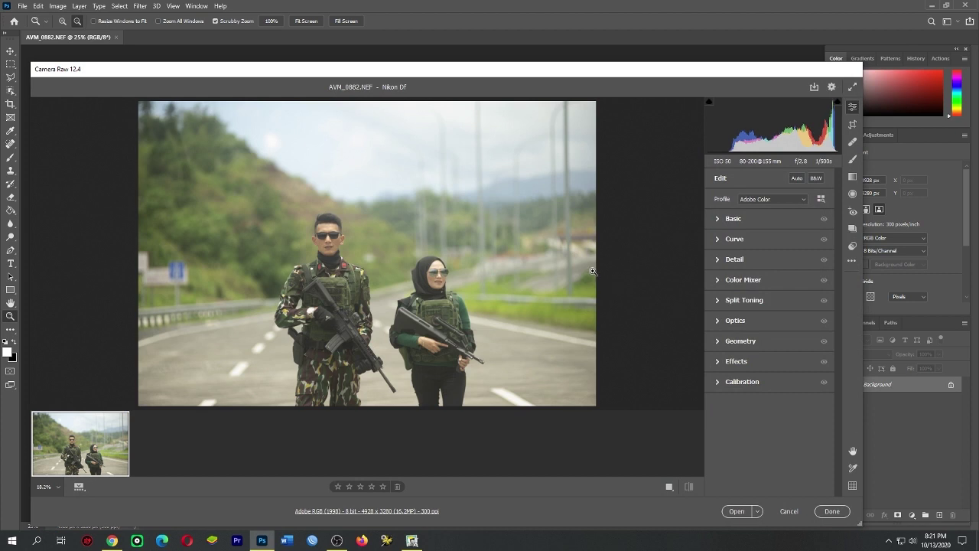
Step: Set Exposure +0.35, Contrast +8, Highlights -67 and Whites -100 in the Basic panel
{"action": "left_click", "coordinate": [736, 220]}
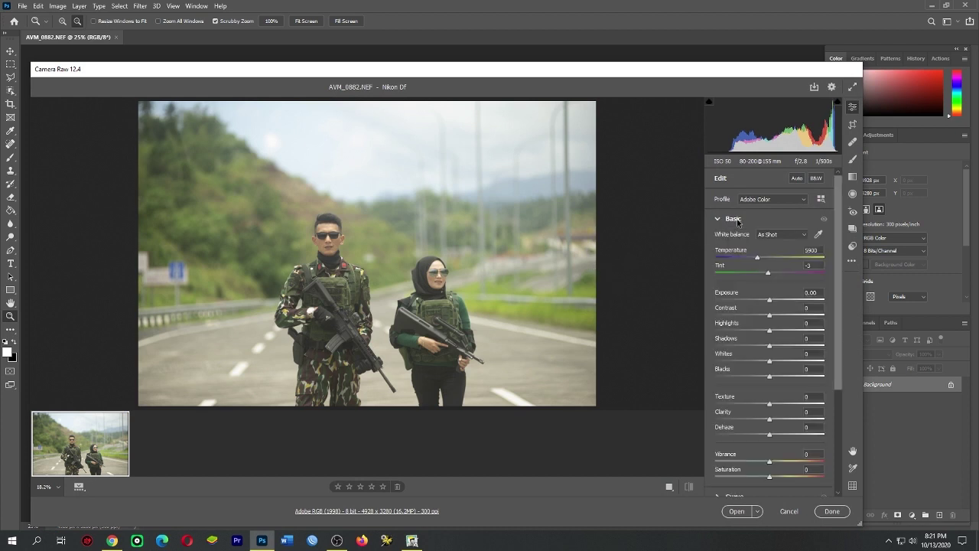
{"action": "left_click_drag", "start_coordinate": [770, 300], "coordinate": [777, 302]}
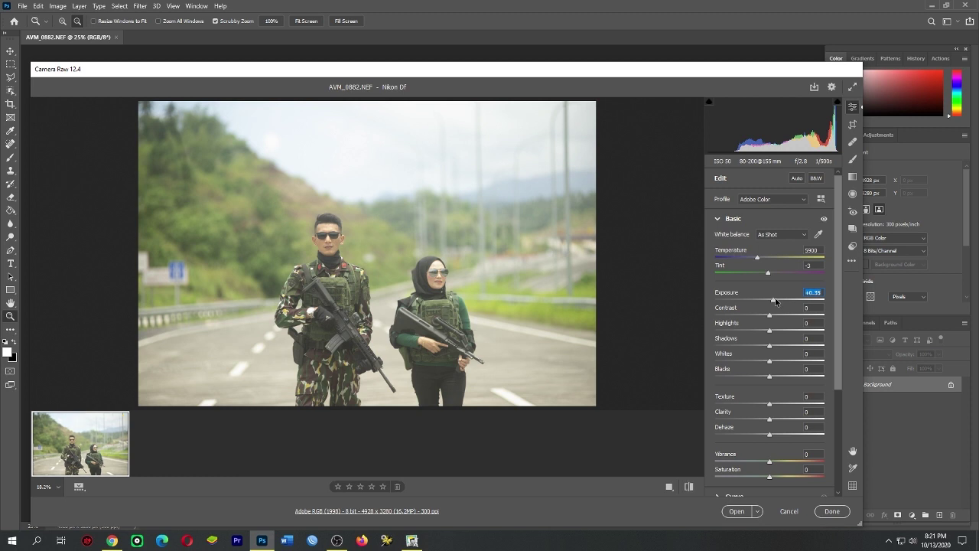
{"action": "left_click_drag", "start_coordinate": [769, 315], "coordinate": [773, 314]}
{"action": "left_click_drag", "start_coordinate": [769, 330], "coordinate": [731, 333]}
{"action": "left_click", "coordinate": [769, 363]}
{"action": "left_click_drag", "start_coordinate": [769, 363], "coordinate": [711, 364]}
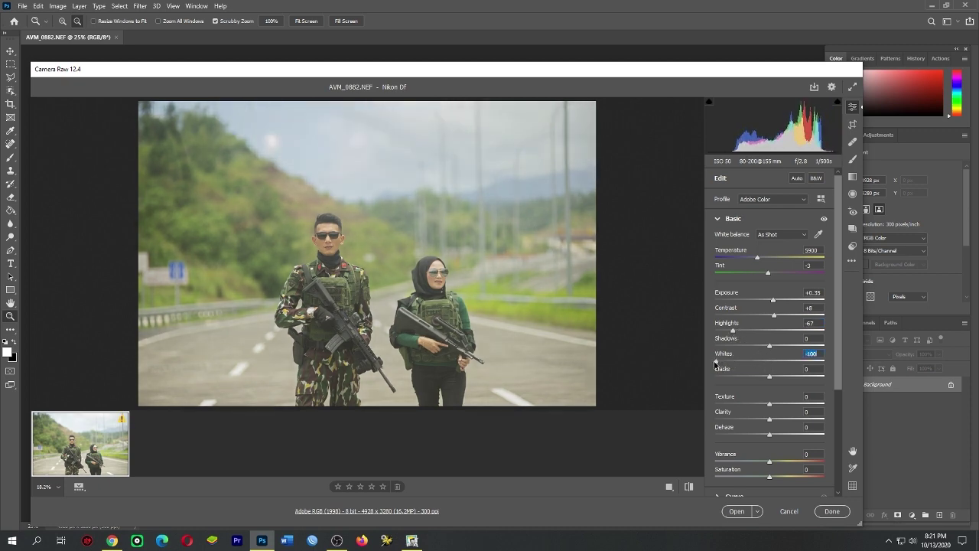
Step: Set Shadows to -6, Blacks to -56 and Clarity to +27
{"action": "left_click_drag", "start_coordinate": [773, 347], "coordinate": [764, 348]}
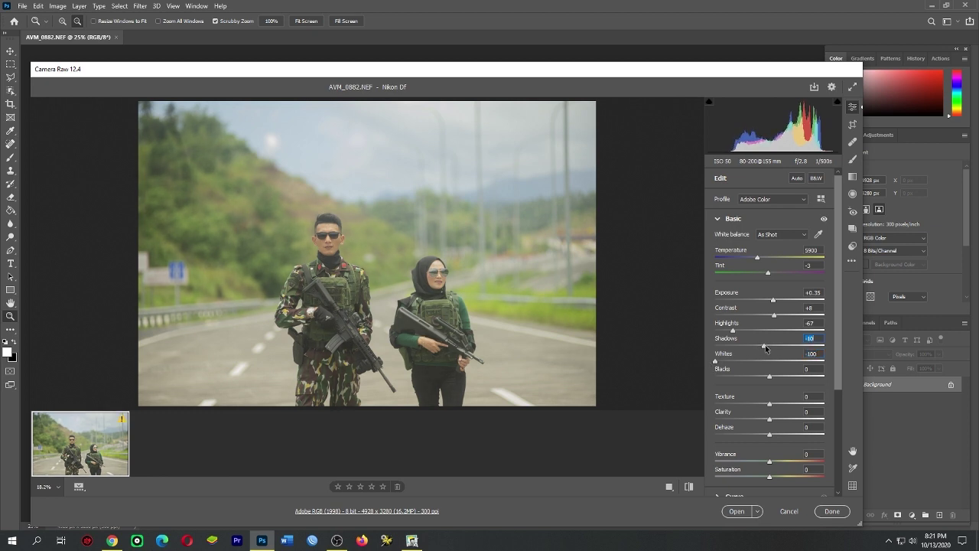
{"action": "left_click_drag", "start_coordinate": [765, 348], "coordinate": [768, 349]}
{"action": "left_click_drag", "start_coordinate": [770, 376], "coordinate": [739, 379]}
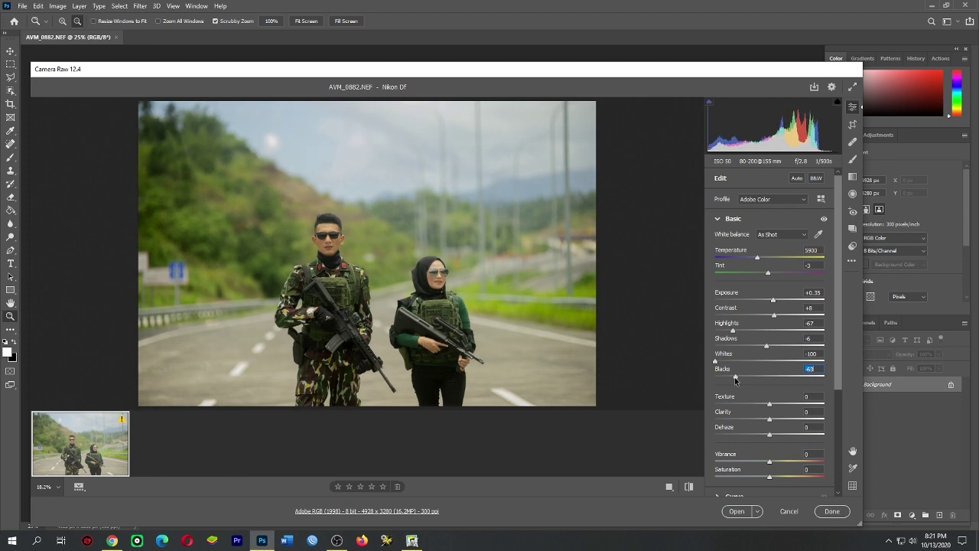
{"action": "left_click_drag", "start_coordinate": [739, 379], "coordinate": [739, 386]}
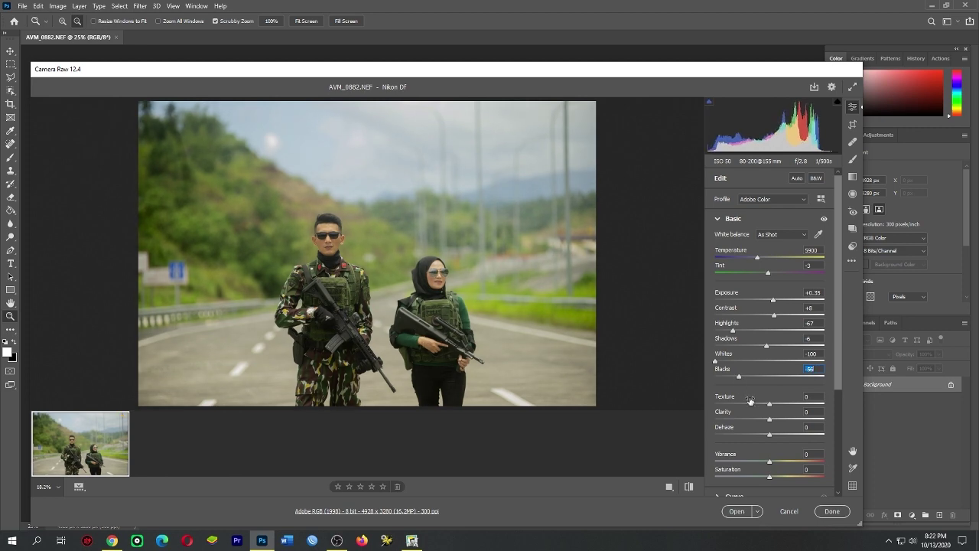
{"action": "left_click_drag", "start_coordinate": [770, 420], "coordinate": [785, 423]}
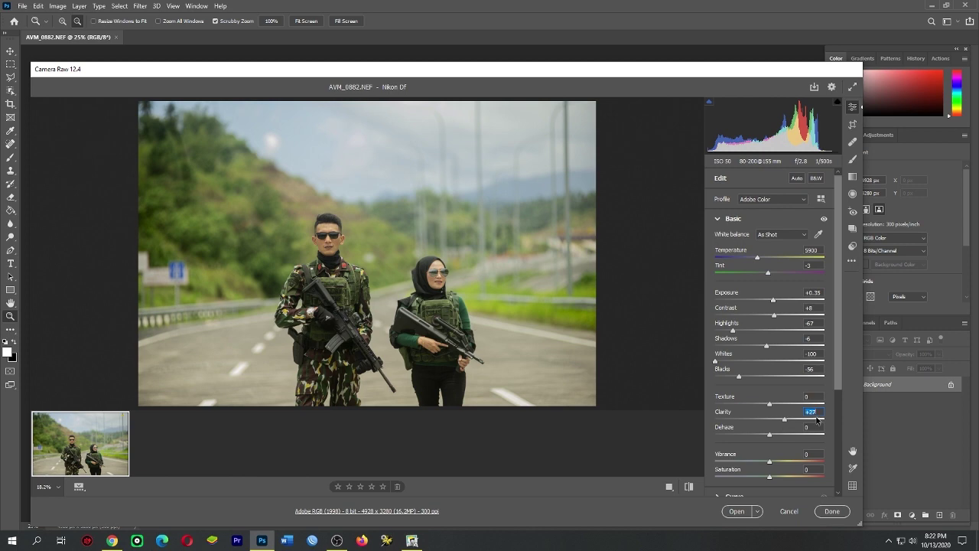
{"action": "scroll", "coordinate": [819, 419], "scroll_direction": "down", "scroll_amount": 3}
{"action": "scroll", "coordinate": [820, 419], "scroll_direction": "down", "scroll_amount": 2}
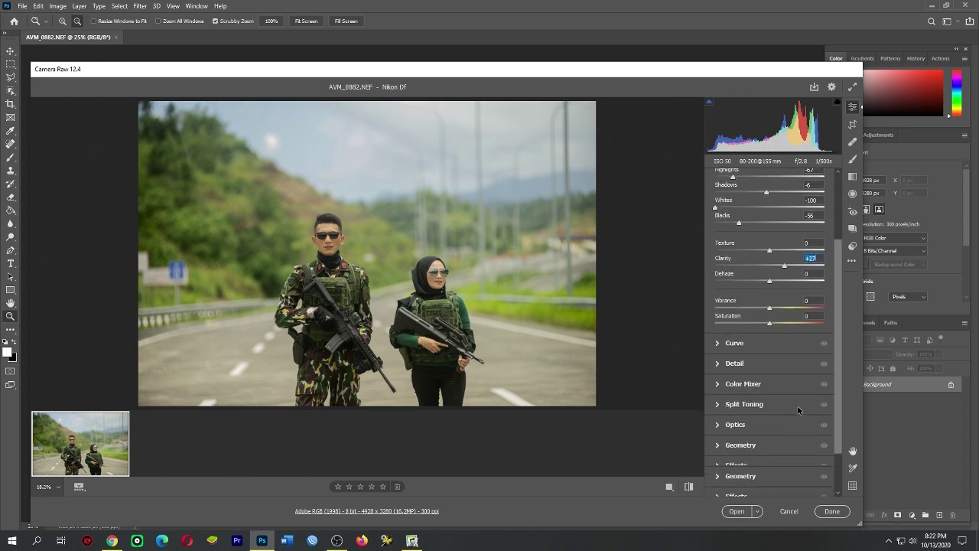
Step: Raise Reds luminance to +78 and Oranges to +62, and adjust Aquas and Blues luminance
{"action": "left_click", "coordinate": [719, 384]}
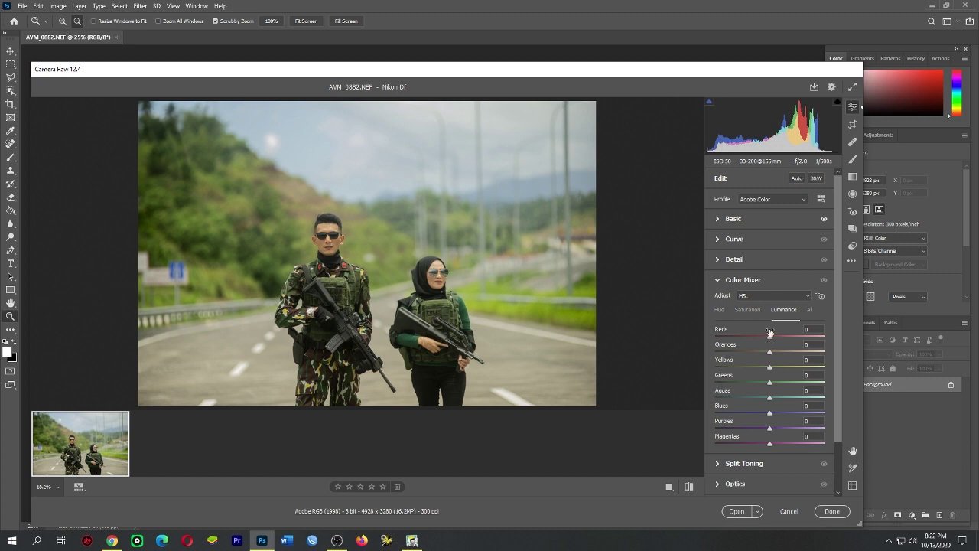
{"action": "mouse_move", "coordinate": [770, 337]}
{"action": "left_mouse_down"}
{"action": "mouse_move", "coordinate": [809, 343]}
{"action": "mouse_move", "coordinate": [806, 355]}
{"action": "left_mouse_up"}
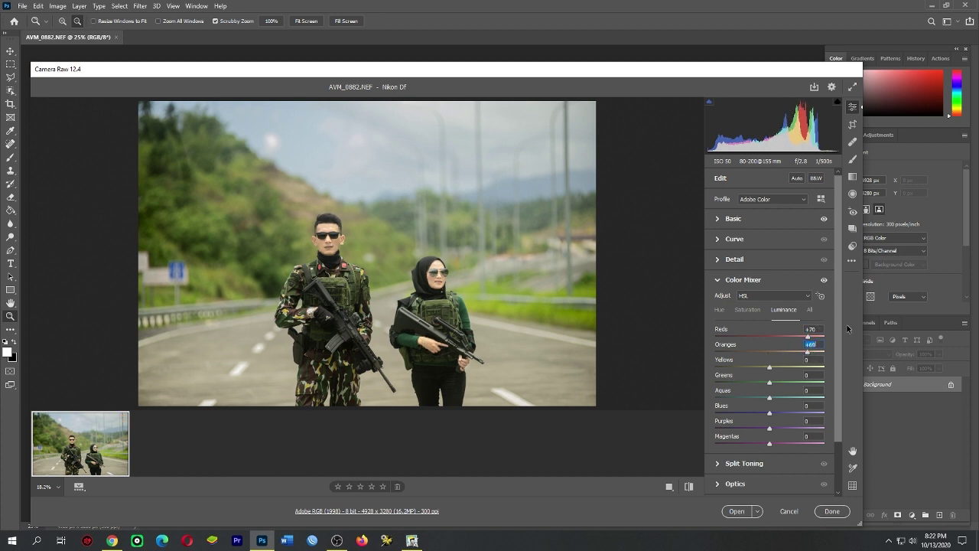
{"action": "key", "text": "Up"}
{"action": "key", "text": "Up"}
{"action": "key", "text": "Up"}
{"action": "left_click_drag", "start_coordinate": [808, 336], "coordinate": [819, 337]}
{"action": "mouse_move", "coordinate": [769, 414]}
{"action": "left_mouse_down"}
{"action": "mouse_move", "coordinate": [744, 414]}
{"action": "mouse_move", "coordinate": [756, 398]}
{"action": "mouse_move", "coordinate": [782, 399]}
{"action": "left_mouse_up"}
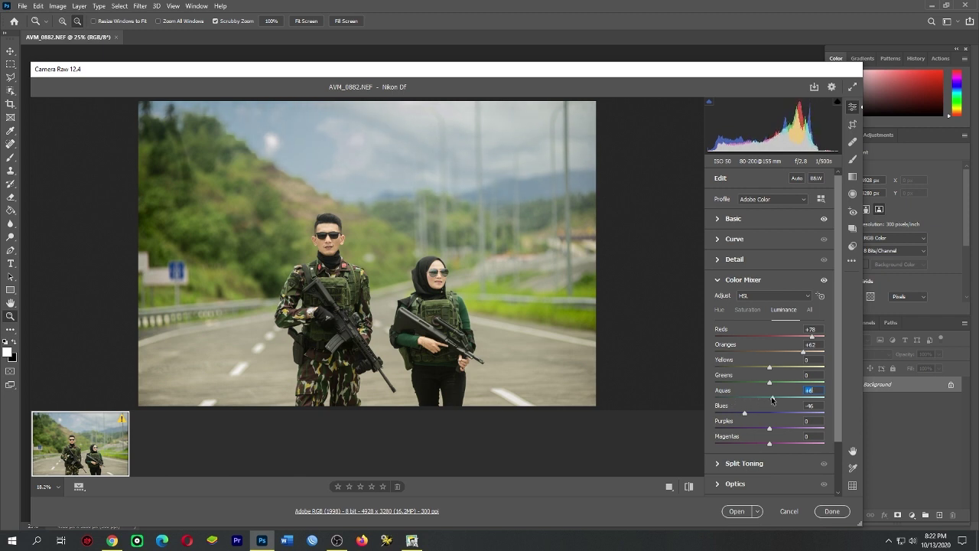
{"action": "mouse_move", "coordinate": [782, 399]}
{"action": "left_mouse_down"}
{"action": "mouse_move", "coordinate": [751, 414]}
{"action": "mouse_move", "coordinate": [774, 413]}
{"action": "left_mouse_up"}
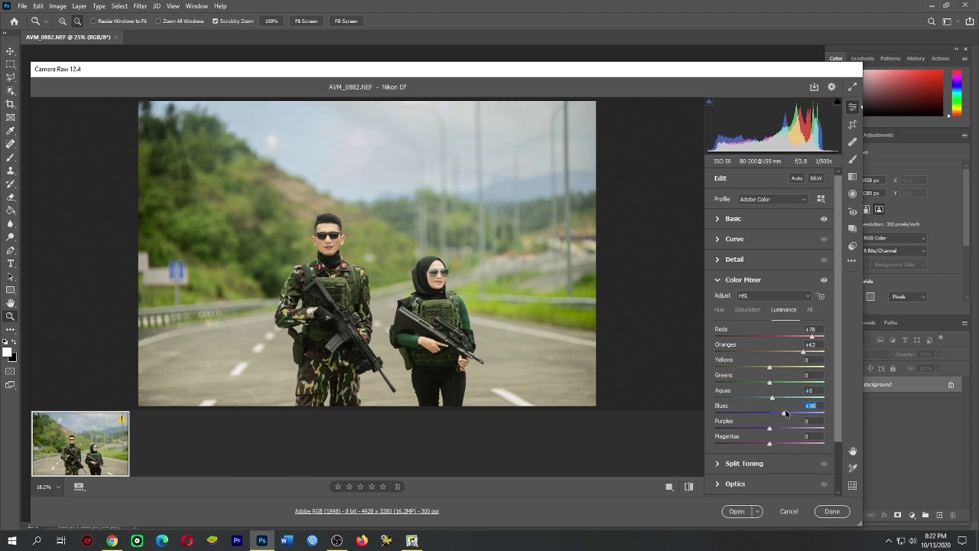
Step: Boost HSL saturation of Blues to +44 and Aquas to +26
{"action": "left_click", "coordinate": [748, 310]}
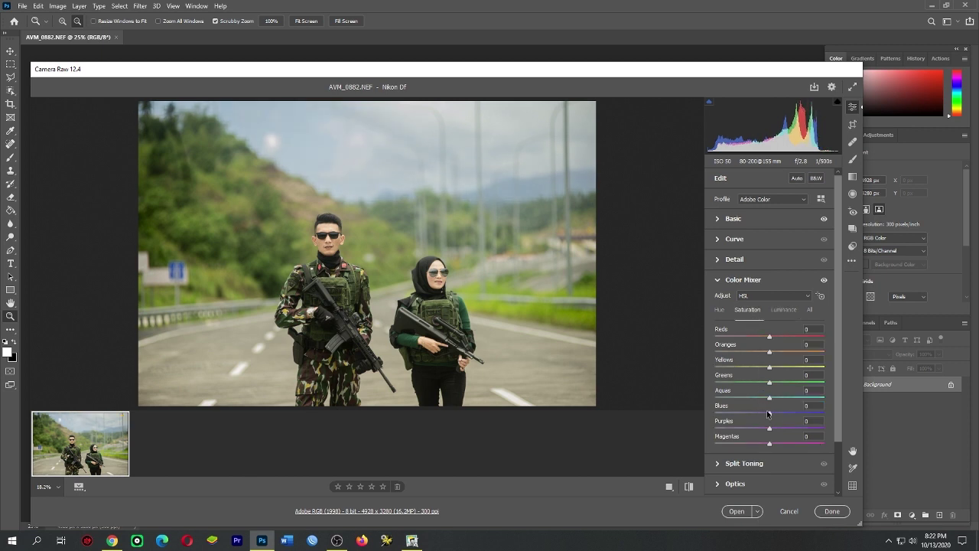
{"action": "left_click_drag", "start_coordinate": [769, 413], "coordinate": [793, 413]}
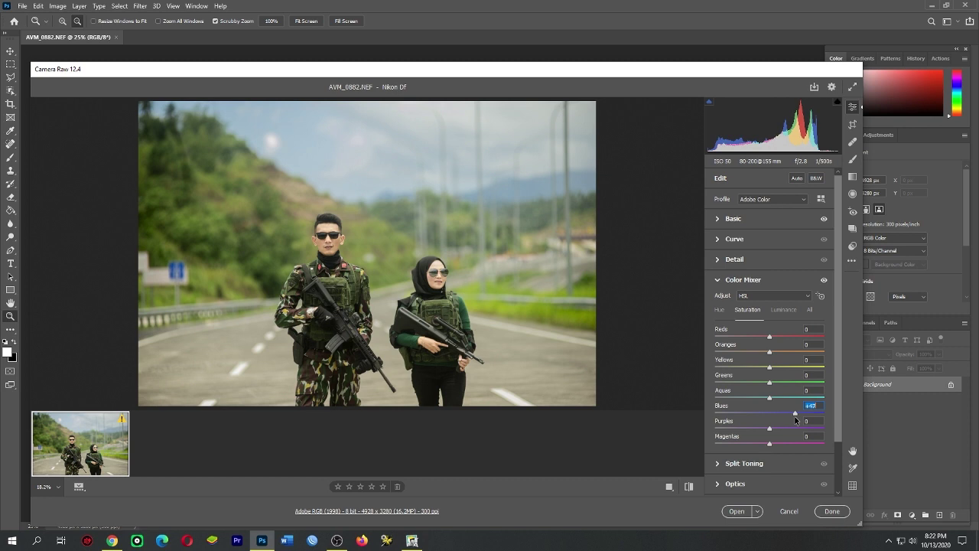
{"action": "left_click_drag", "start_coordinate": [770, 398], "coordinate": [791, 398]}
{"action": "scroll", "coordinate": [788, 352], "scroll_direction": "down", "scroll_amount": 3}
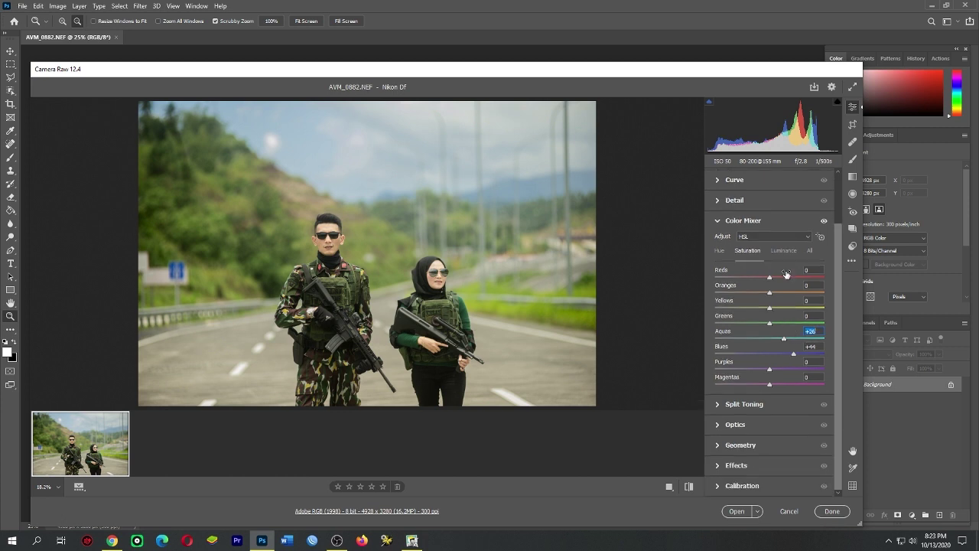
Step: Set Calibration Green Hue +73, Blue Hue -62, Blue Saturation +20 and Red Hue +23
{"action": "left_click", "coordinate": [739, 486]}
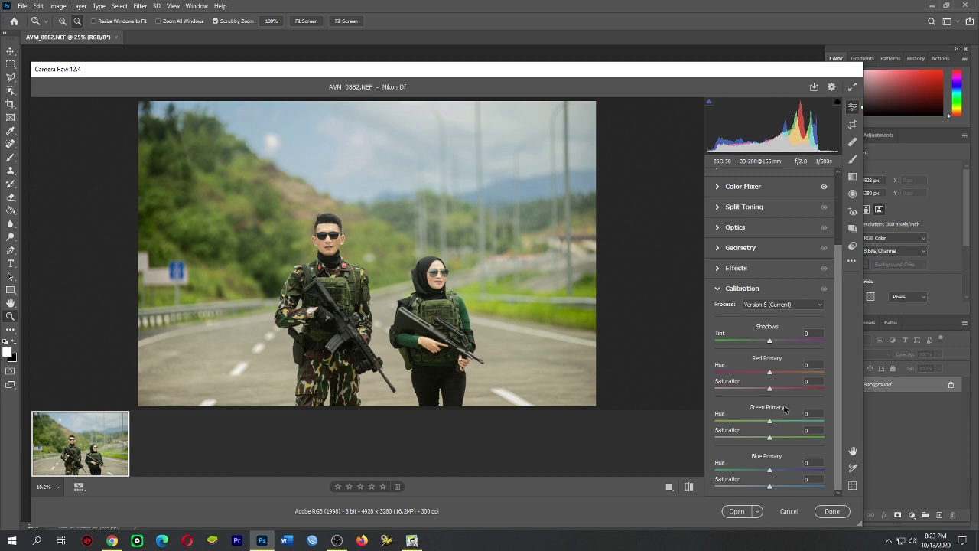
{"action": "left_click_drag", "start_coordinate": [770, 421], "coordinate": [811, 426]}
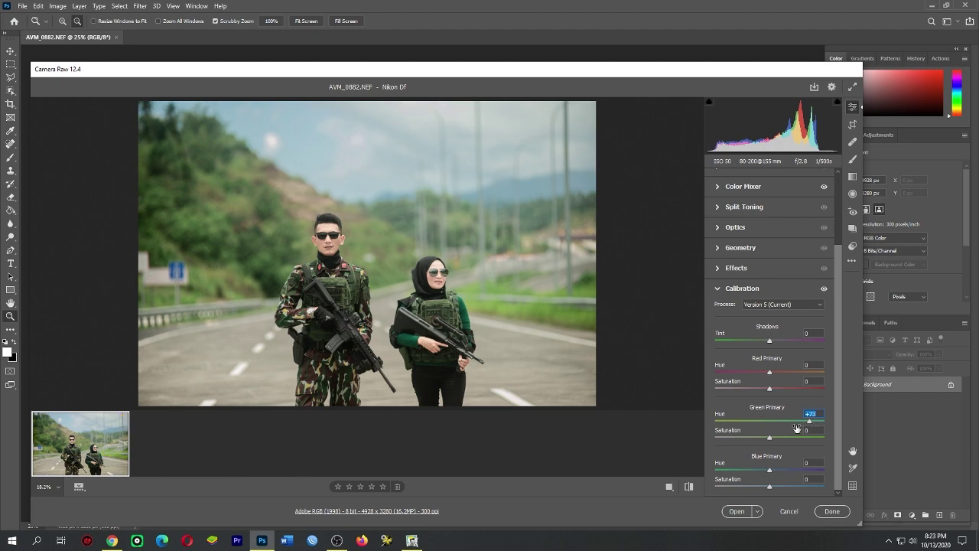
{"action": "left_click_drag", "start_coordinate": [769, 469], "coordinate": [737, 468]}
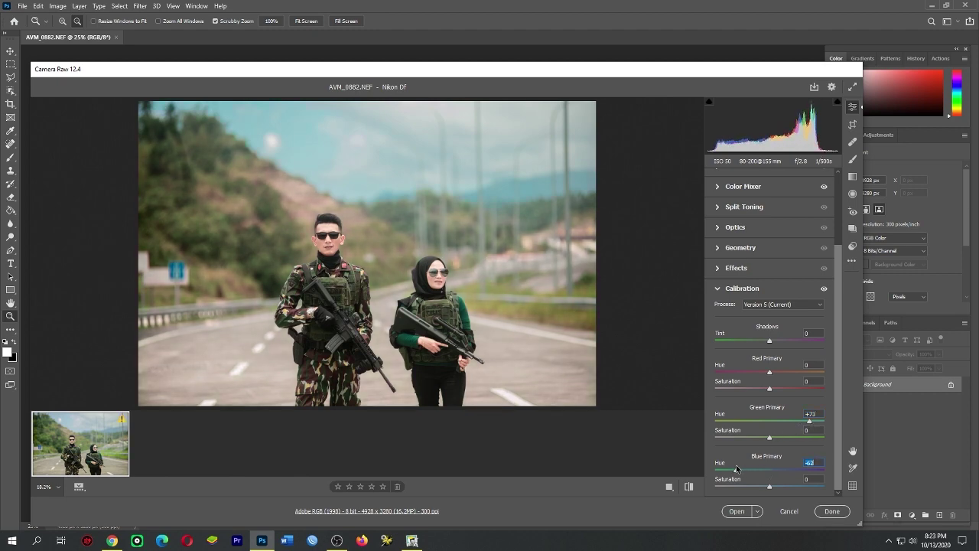
{"action": "mouse_move", "coordinate": [769, 486]}
{"action": "left_mouse_down"}
{"action": "mouse_move", "coordinate": [789, 489]}
{"action": "mouse_move", "coordinate": [780, 489]}
{"action": "left_mouse_up"}
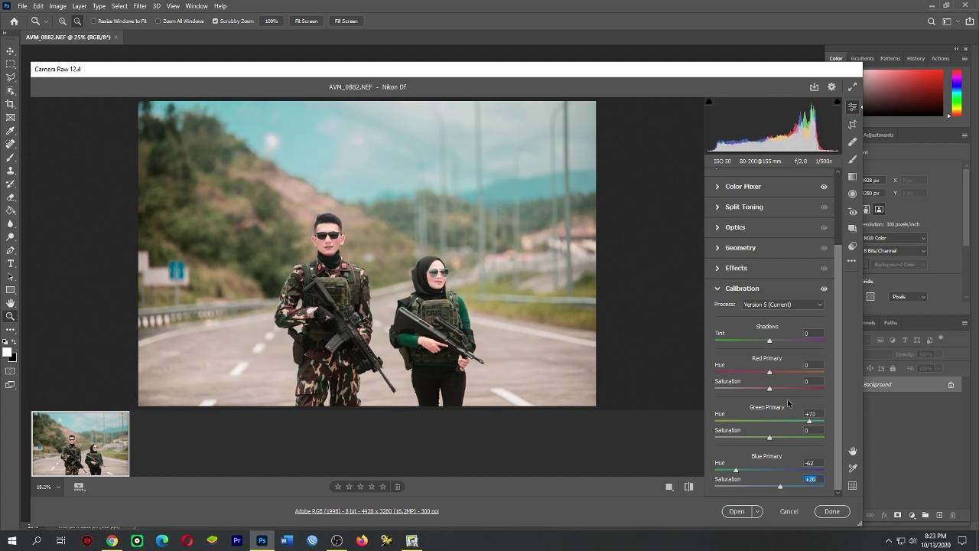
{"action": "mouse_move", "coordinate": [769, 373]}
{"action": "left_mouse_down"}
{"action": "mouse_move", "coordinate": [734, 372]}
{"action": "mouse_move", "coordinate": [781, 378]}
{"action": "left_mouse_up"}
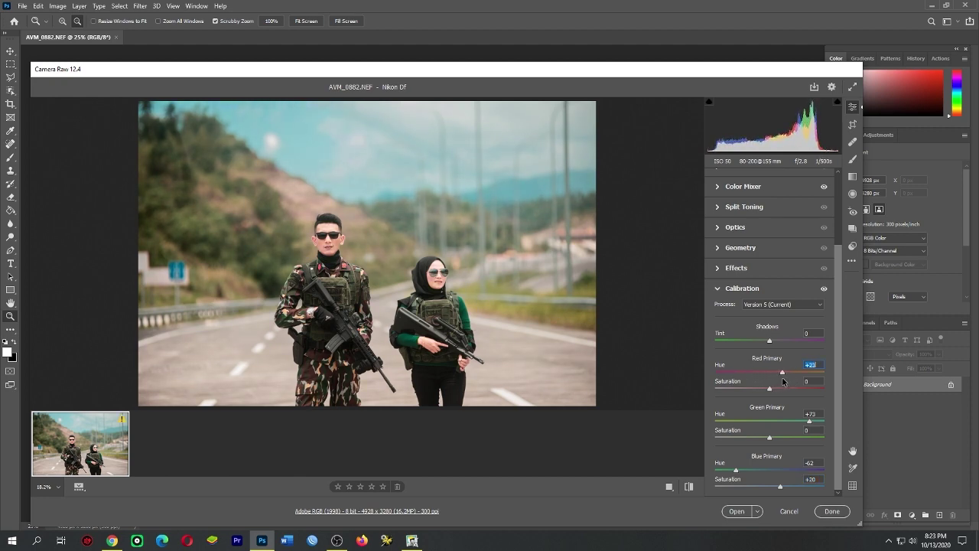
{"action": "left_click_drag", "start_coordinate": [840, 299], "coordinate": [838, 207]}
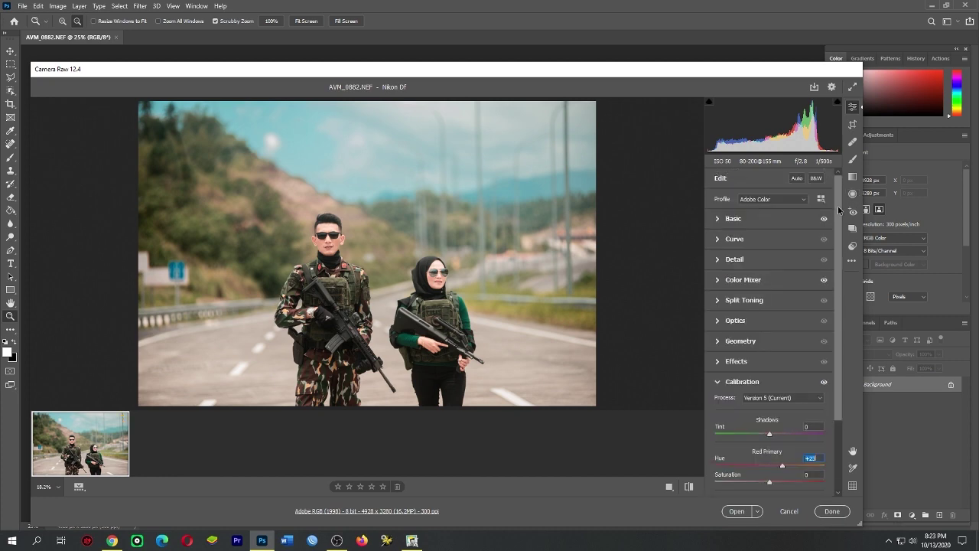
Step: Raise the Basic panel's Dehaze slider to about +23
{"action": "left_click", "coordinate": [764, 219]}
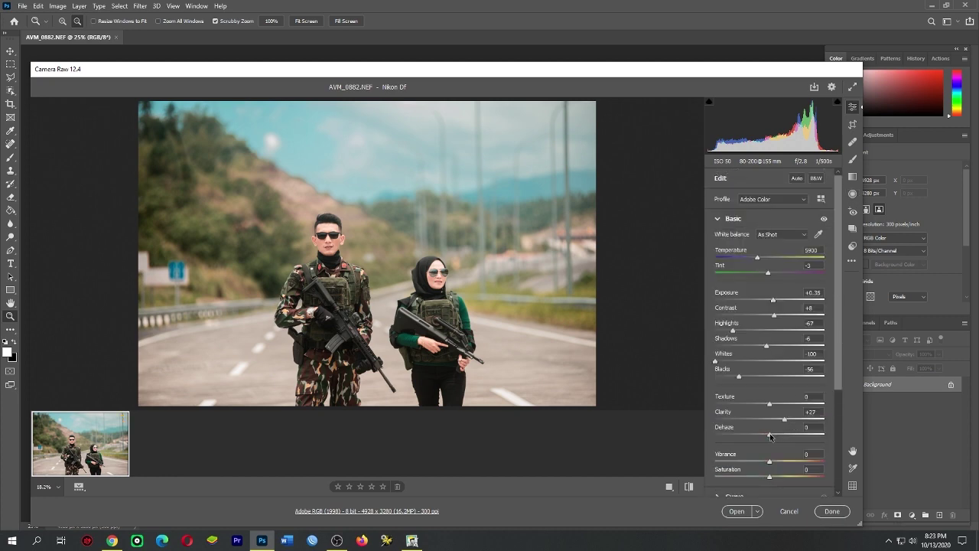
{"action": "mouse_move", "coordinate": [770, 434]}
{"action": "left_mouse_down"}
{"action": "mouse_move", "coordinate": [740, 437]}
{"action": "mouse_move", "coordinate": [783, 440]}
{"action": "left_mouse_up"}
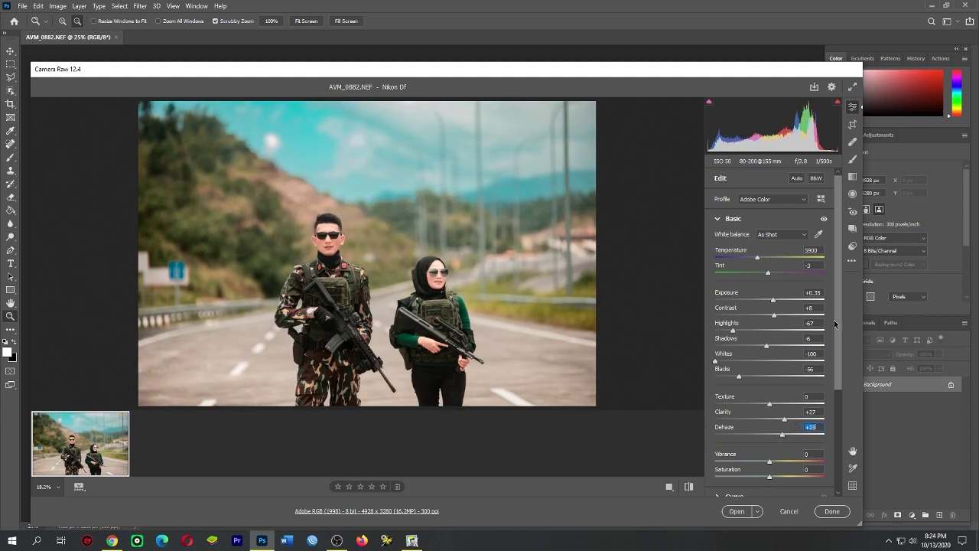
{"action": "scroll", "coordinate": [834, 323], "scroll_direction": "down", "scroll_amount": 2}
{"action": "scroll", "coordinate": [835, 324], "scroll_direction": "down", "scroll_amount": 3}
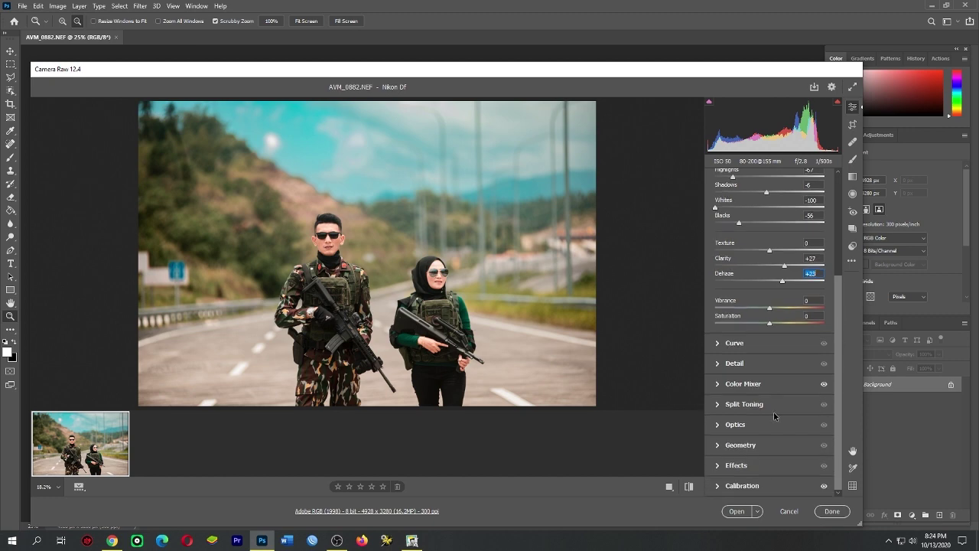
Step: Add a vignette of -19 with Midpoint 23, Roundness -62 and Feather 97
{"action": "left_click", "coordinate": [721, 467]}
{"action": "left_click_drag", "start_coordinate": [772, 382], "coordinate": [762, 381]}
{"action": "mouse_move", "coordinate": [769, 415]}
{"action": "left_mouse_down"}
{"action": "mouse_move", "coordinate": [732, 416]}
{"action": "mouse_move", "coordinate": [739, 449]}
{"action": "mouse_move", "coordinate": [820, 449]}
{"action": "left_mouse_up"}
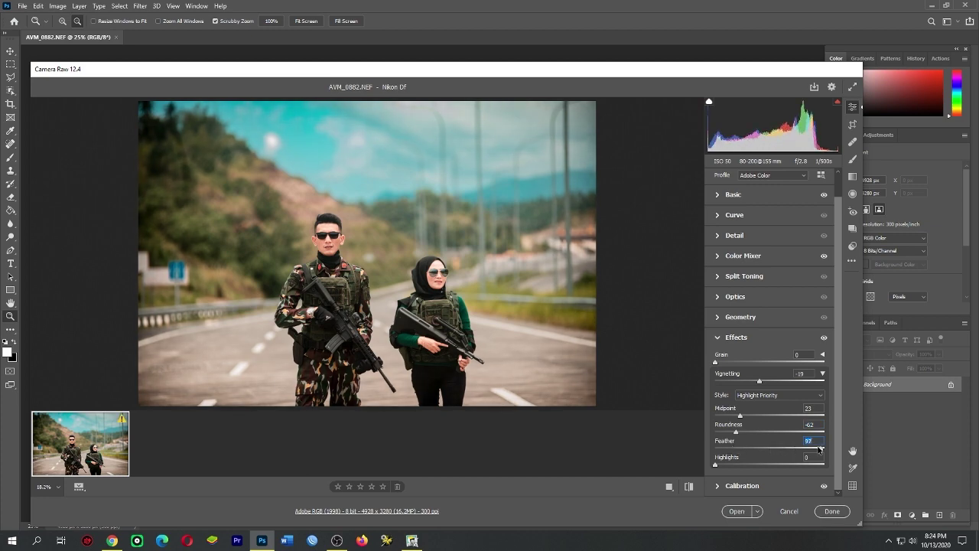
{"action": "key", "text": "Tab"}
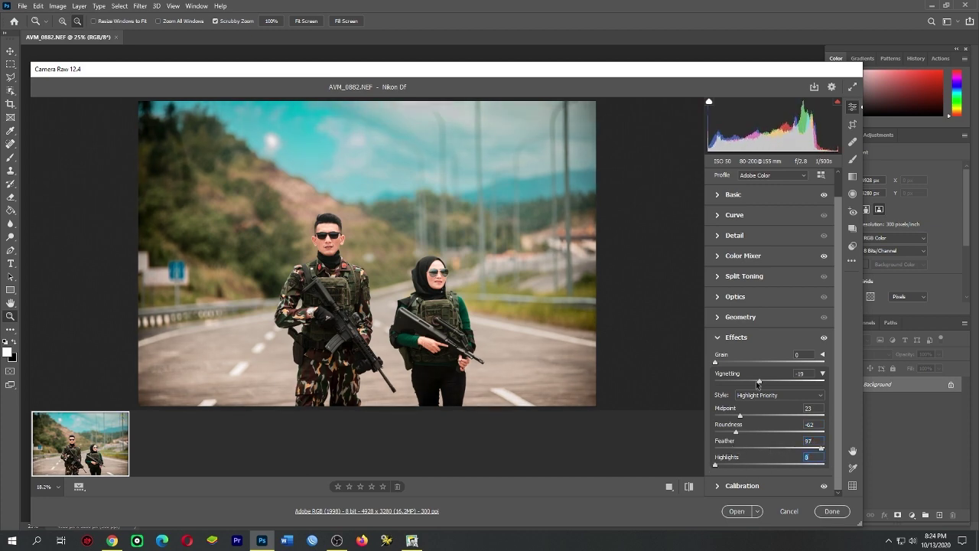
{"action": "scroll", "coordinate": [784, 337], "scroll_direction": "up", "scroll_amount": 1}
Step: In the Basic panel, set Blacks to -42 and Dehaze to +33, then collapse it
{"action": "left_click", "coordinate": [742, 226]}
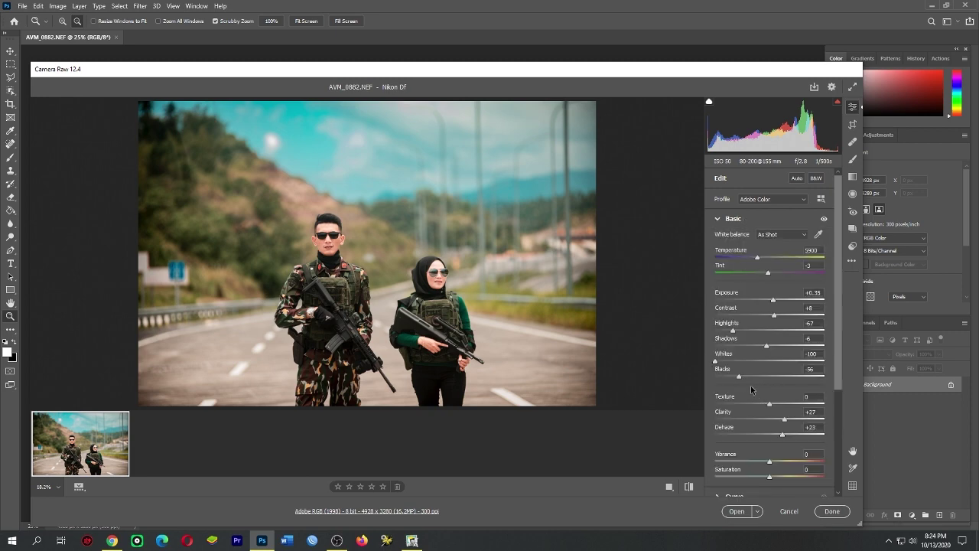
{"action": "left_click_drag", "start_coordinate": [741, 375], "coordinate": [747, 377]}
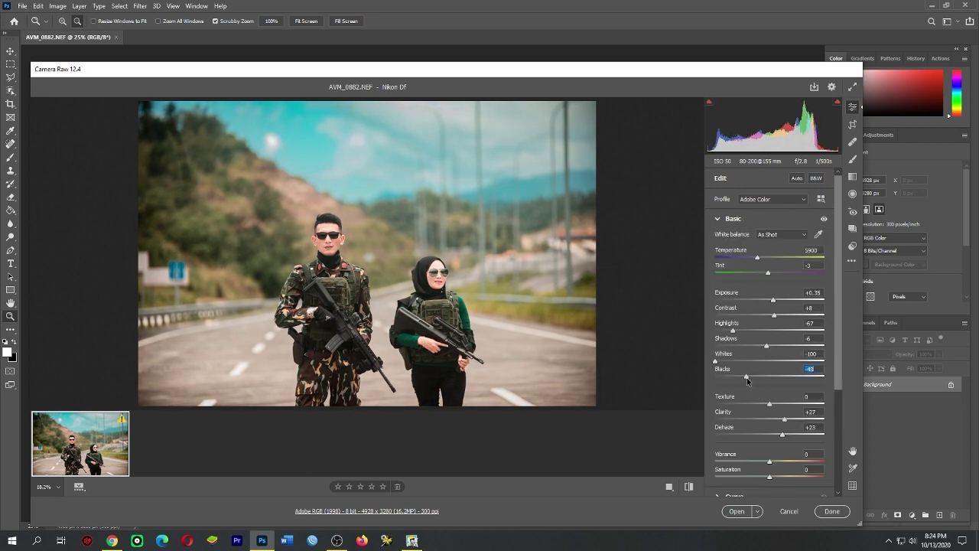
{"action": "left_click_drag", "start_coordinate": [782, 434], "coordinate": [788, 436]}
{"action": "left_click_drag", "start_coordinate": [746, 376], "coordinate": [746, 376]}
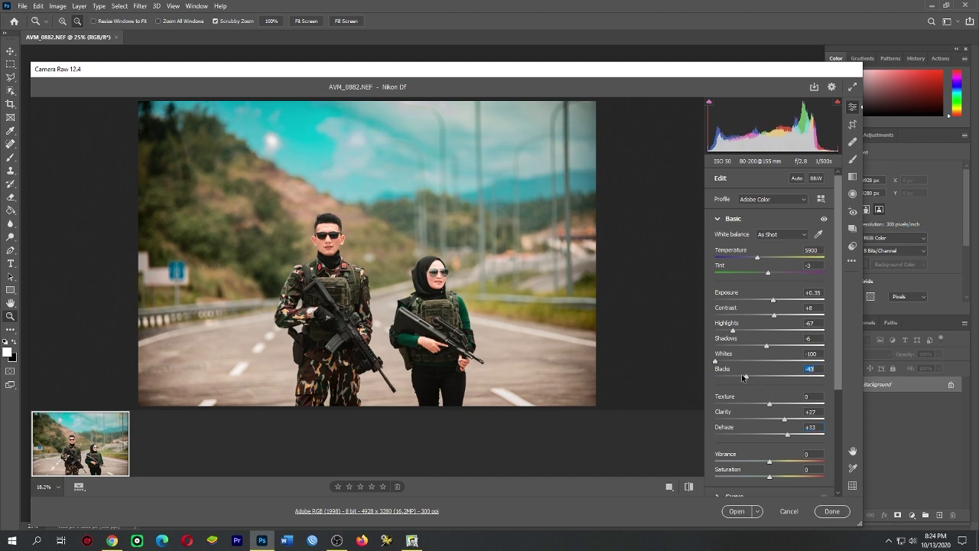
{"action": "scroll", "coordinate": [768, 306], "scroll_direction": "down", "scroll_amount": 3}
{"action": "scroll", "coordinate": [767, 306], "scroll_direction": "up", "scroll_amount": 3}
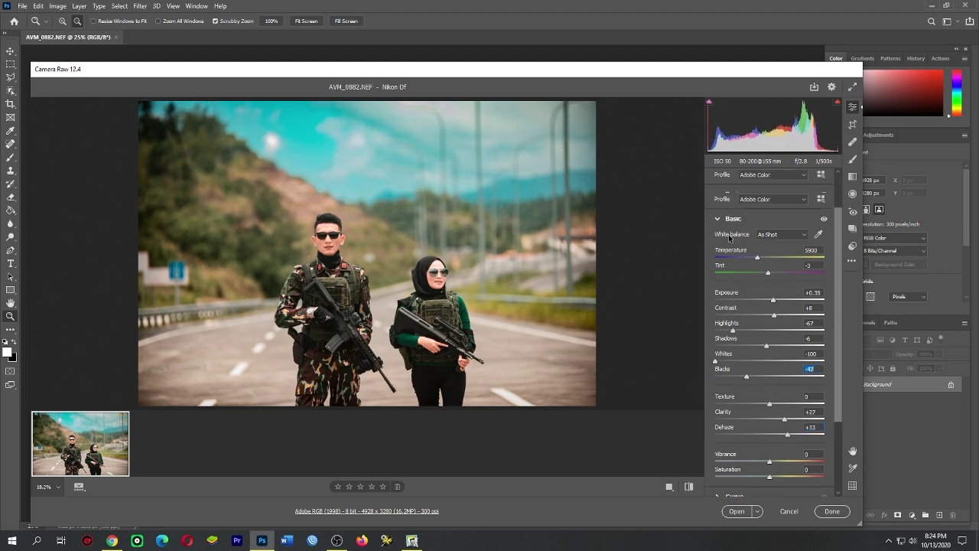
{"action": "left_click", "coordinate": [726, 219]}
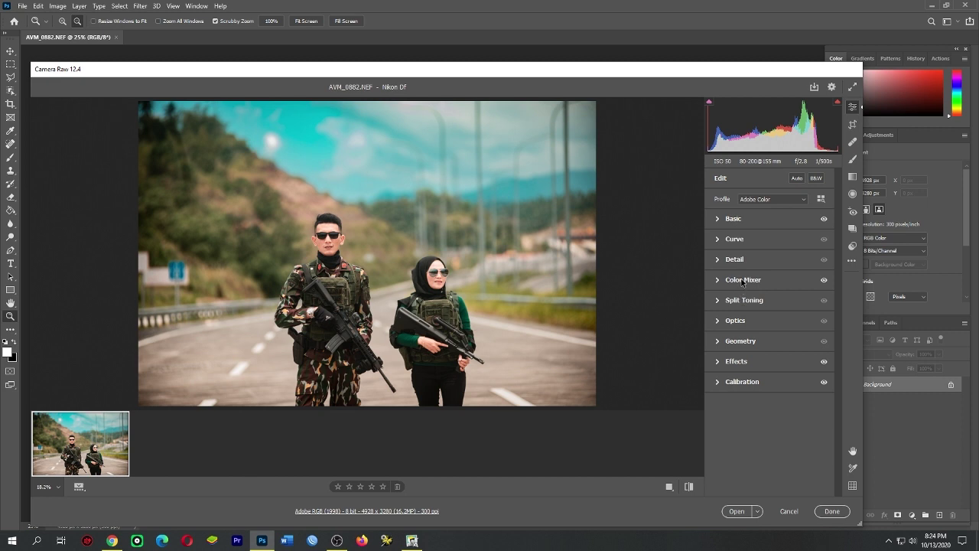
Step: Reduce Aquas and Blues saturation, then reset their luminance to 0
{"action": "left_click", "coordinate": [726, 283]}
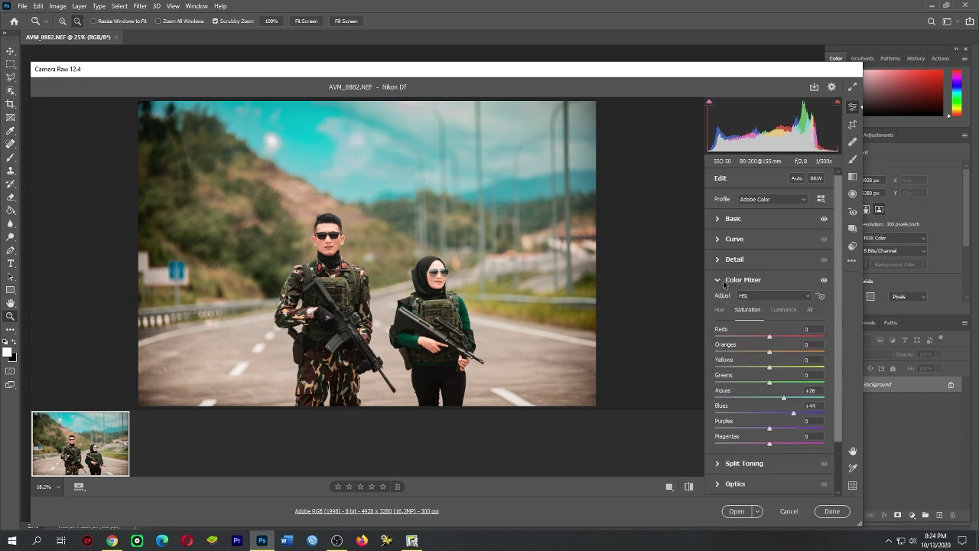
{"action": "left_click", "coordinate": [769, 396]}
{"action": "left_click_drag", "start_coordinate": [794, 412], "coordinate": [775, 413]}
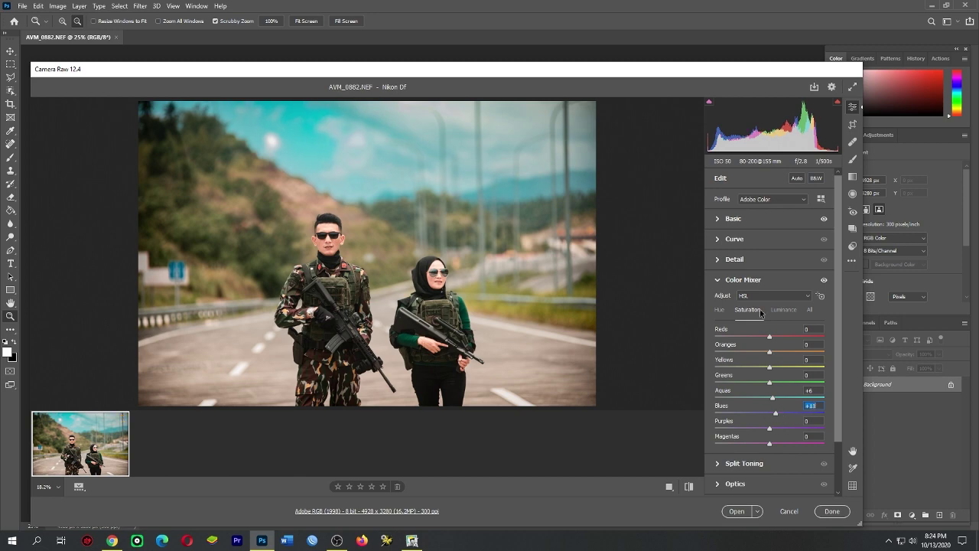
{"action": "left_click", "coordinate": [720, 310]}
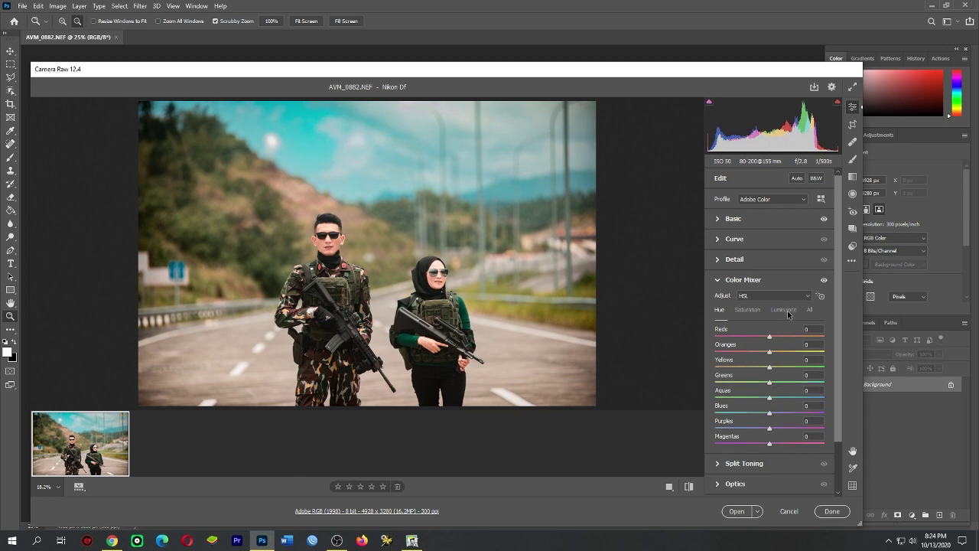
{"action": "left_click", "coordinate": [783, 309]}
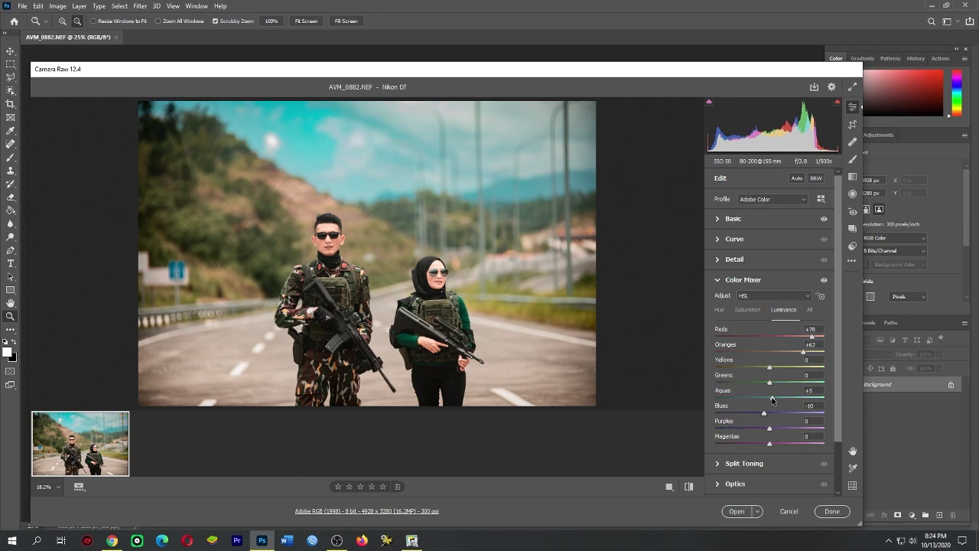
{"action": "mouse_move", "coordinate": [772, 398]}
{"action": "left_mouse_down"}
{"action": "mouse_move", "coordinate": [813, 398]}
{"action": "mouse_move", "coordinate": [789, 413]}
{"action": "left_mouse_up"}
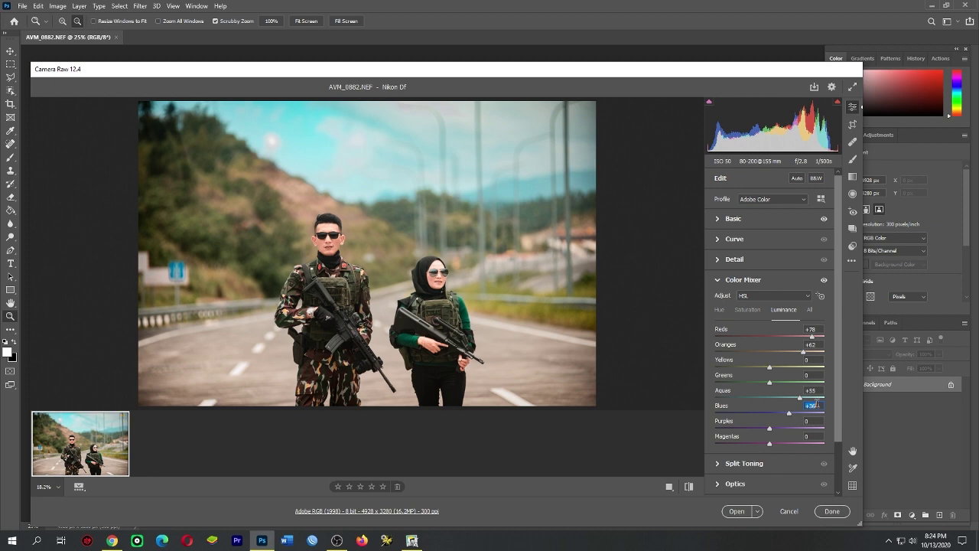
{"action": "type", "text": "0"}
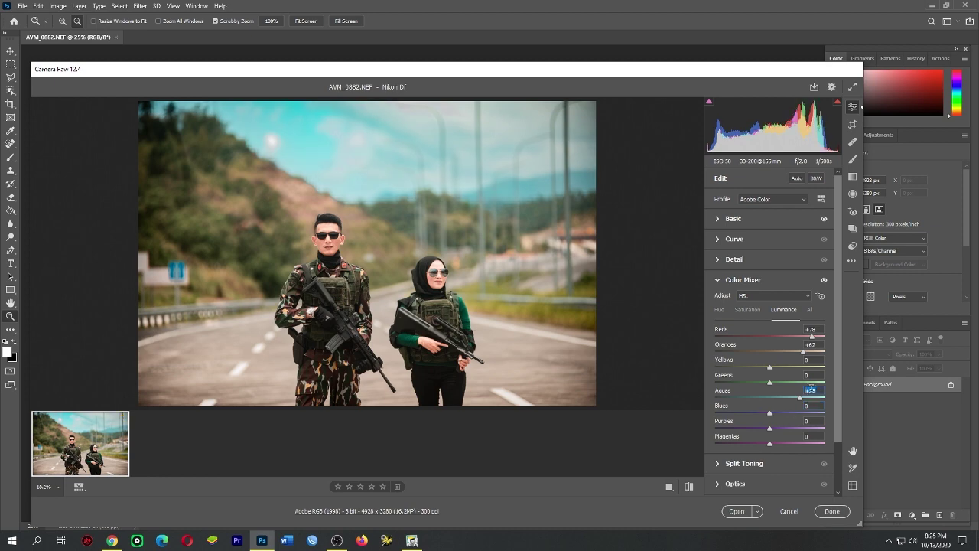
{"action": "type", "text": "0"}
Step: Reset the Aquas and Blues saturation values to 0
{"action": "left_click", "coordinate": [748, 310]}
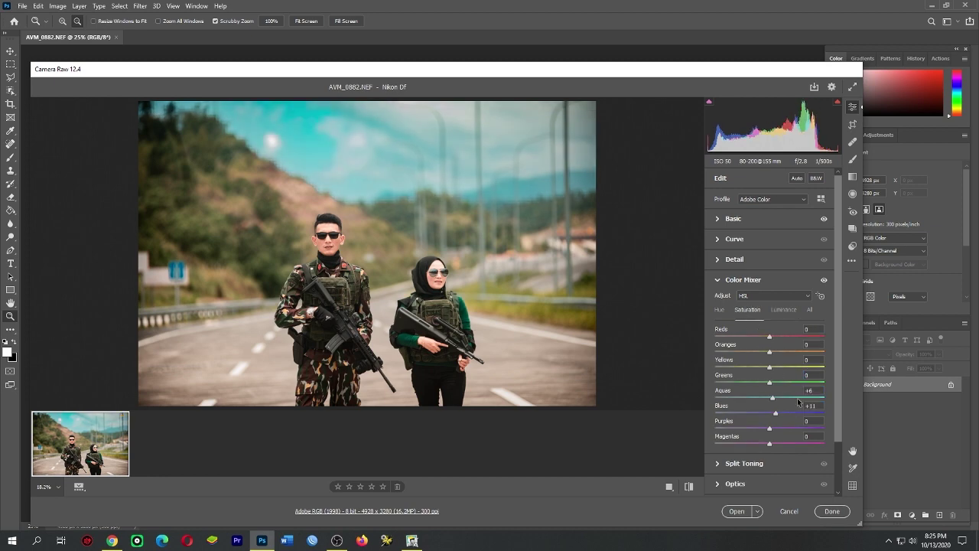
{"action": "left_click", "coordinate": [812, 390]}
{"action": "type", "text": "0"}
{"action": "key", "text": "Tab"}
{"action": "type", "text": "0"}
{"action": "scroll", "coordinate": [810, 309], "scroll_direction": "down", "scroll_amount": 3}
{"action": "scroll", "coordinate": [788, 383], "scroll_direction": "down", "scroll_amount": 2}
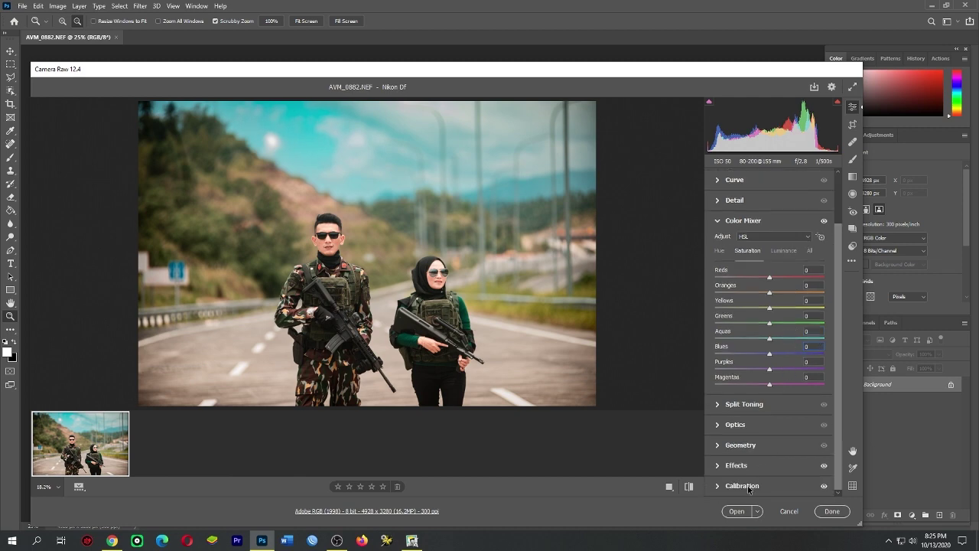
Step: Lower Blue Primary saturation to -43 and open the graded photo in Photoshop
{"action": "left_click", "coordinate": [749, 477]}
{"action": "mouse_move", "coordinate": [779, 486]}
{"action": "left_mouse_down"}
{"action": "mouse_move", "coordinate": [698, 490]}
{"action": "mouse_move", "coordinate": [759, 496]}
{"action": "mouse_move", "coordinate": [746, 495]}
{"action": "mouse_move", "coordinate": [768, 474]}
{"action": "mouse_move", "coordinate": [803, 476]}
{"action": "mouse_move", "coordinate": [733, 476]}
{"action": "left_mouse_up"}
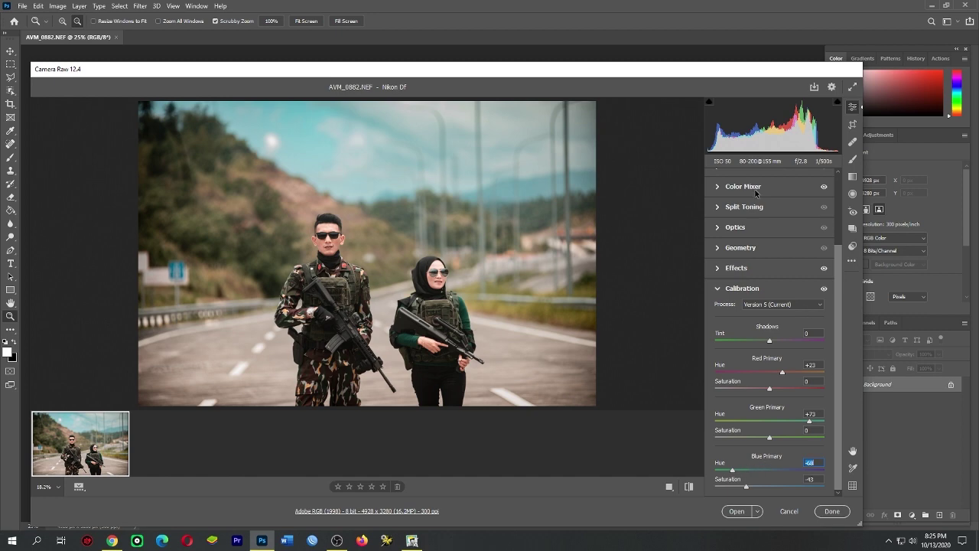
{"action": "left_click", "coordinate": [737, 511]}
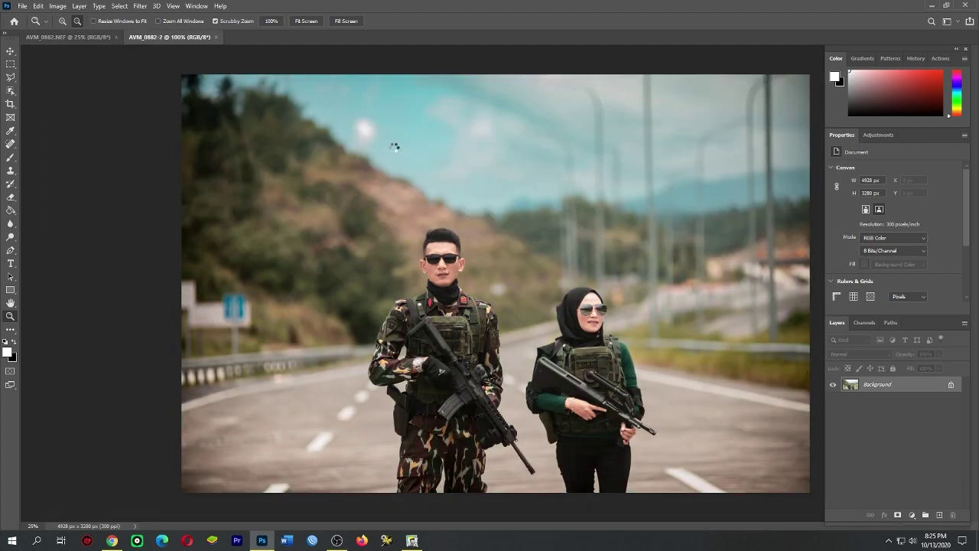
Step: Compare AVM_0882-2 against the original AVM_0882.NEF, then right-click AVM_0882 in ViewNX 2
{"action": "left_click", "coordinate": [61, 37]}
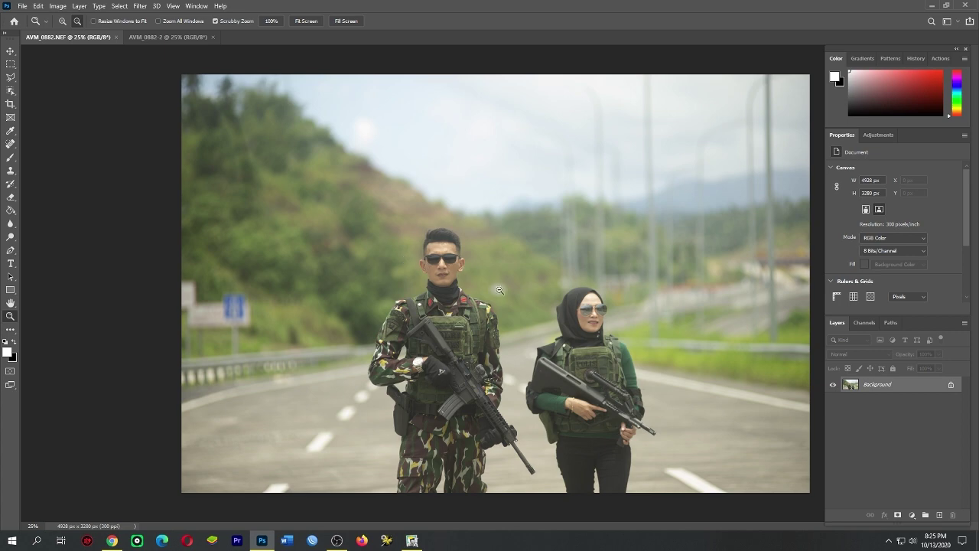
{"action": "left_click", "coordinate": [173, 38]}
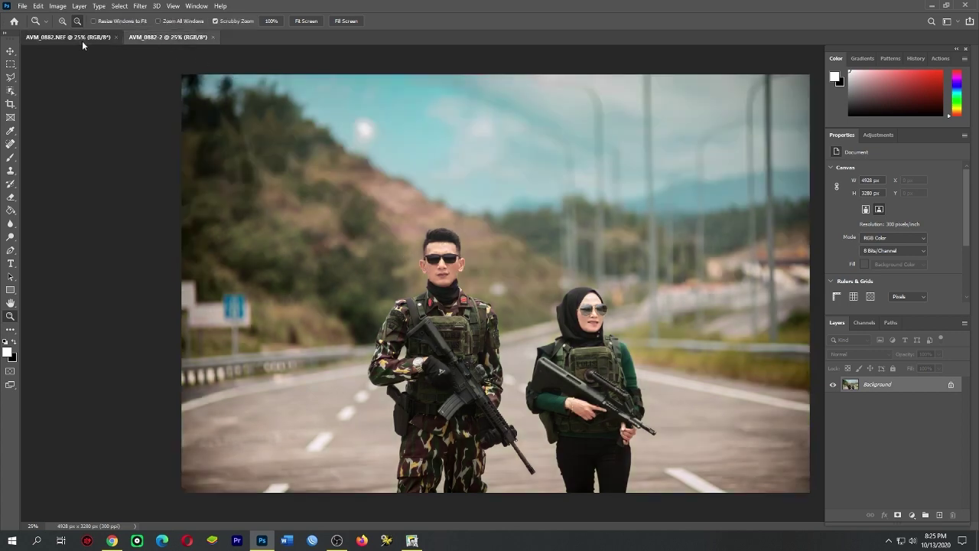
{"action": "left_click", "coordinate": [81, 38]}
{"action": "left_click", "coordinate": [168, 37]}
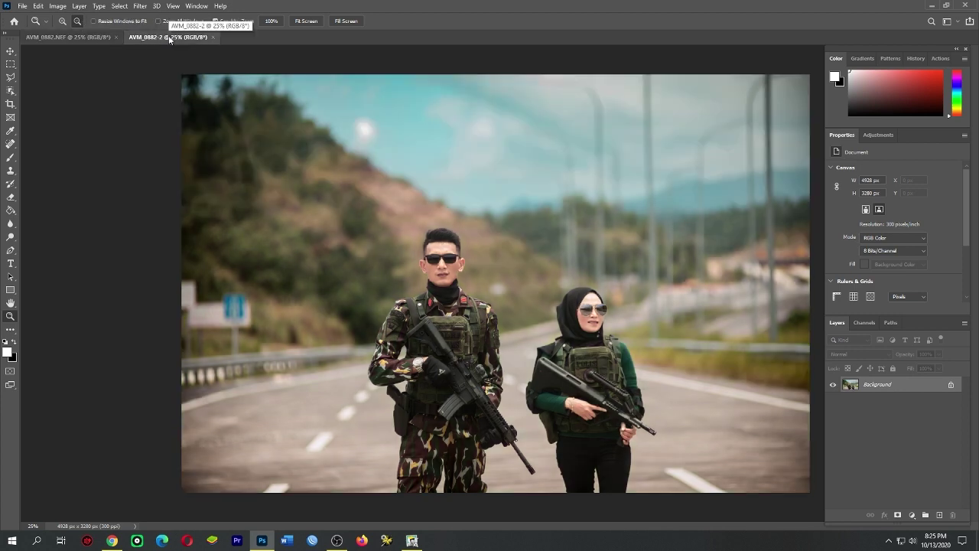
{"action": "left_click", "coordinate": [411, 541]}
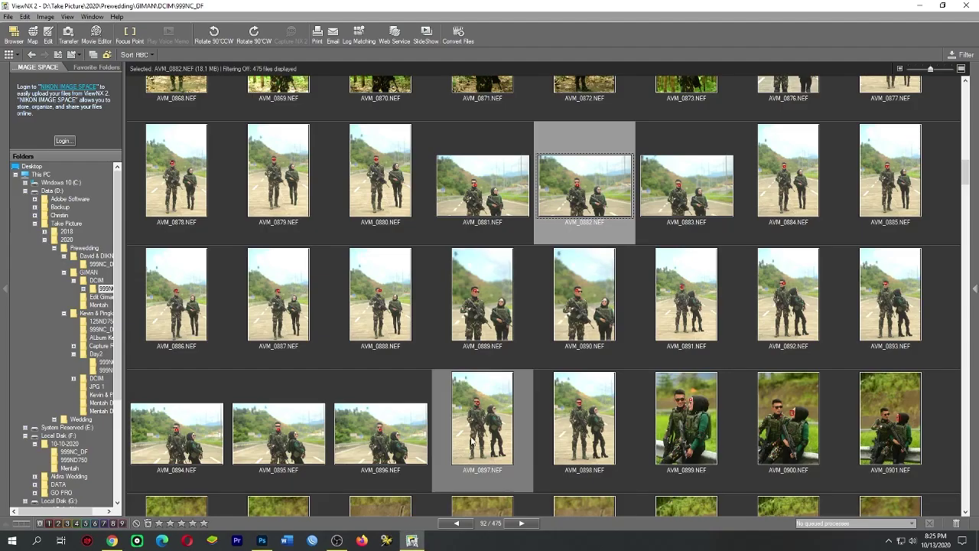
{"action": "right_click", "coordinate": [567, 162]}
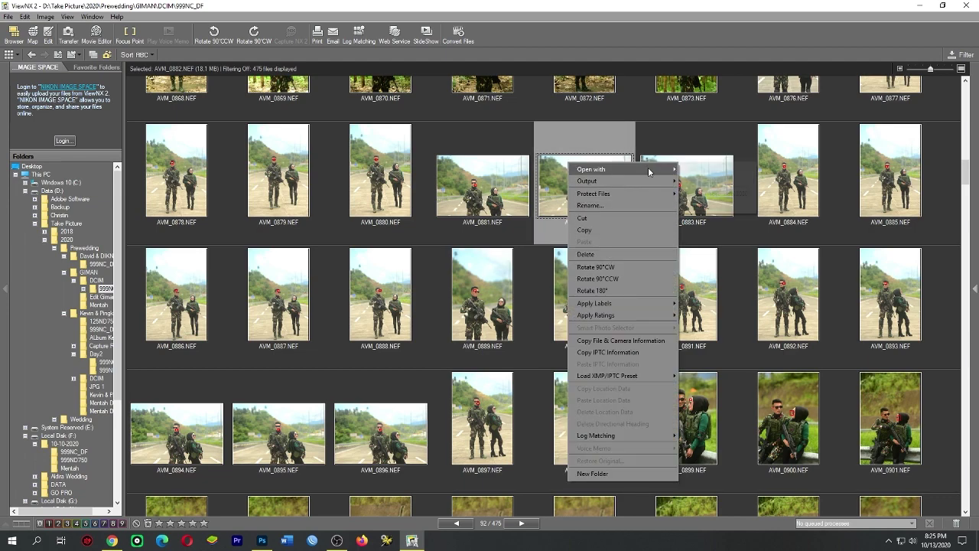